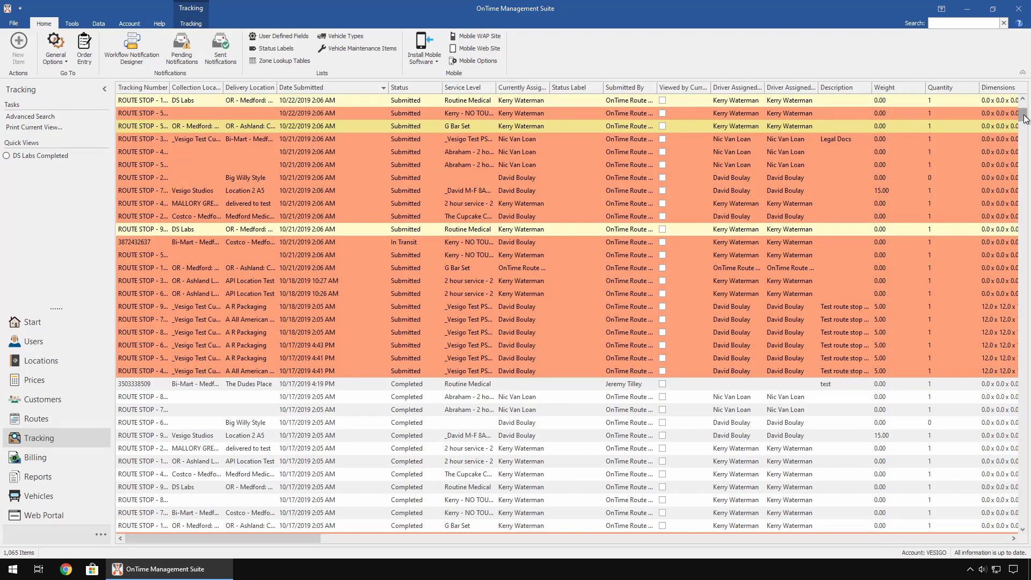
- Open the tracking settings page from the general options list
mouse_move(1025, 119)
left_mouse_down()
mouse_move(1014, 169)
mouse_move(1026, 250)
mouse_move(1025, 526)
mouse_move(1022, 111)
mouse_move(1023, 120)
left_mouse_up()
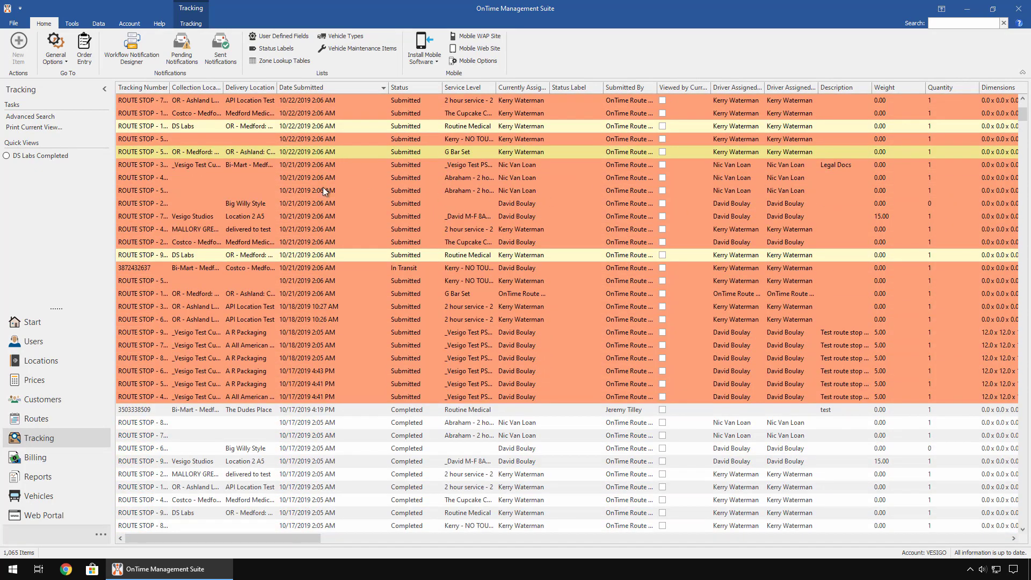
left_click(56, 54)
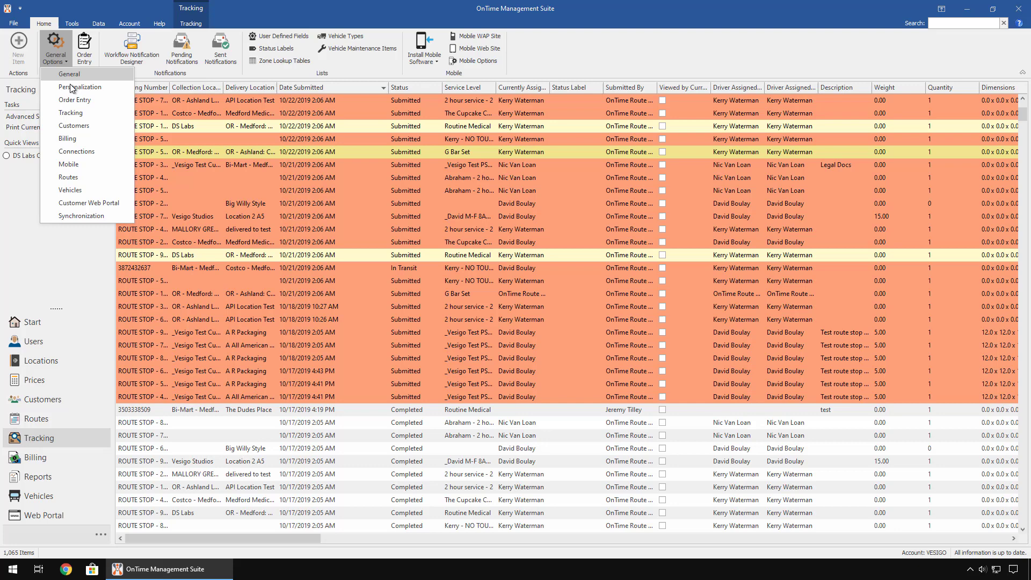
left_click(91, 115)
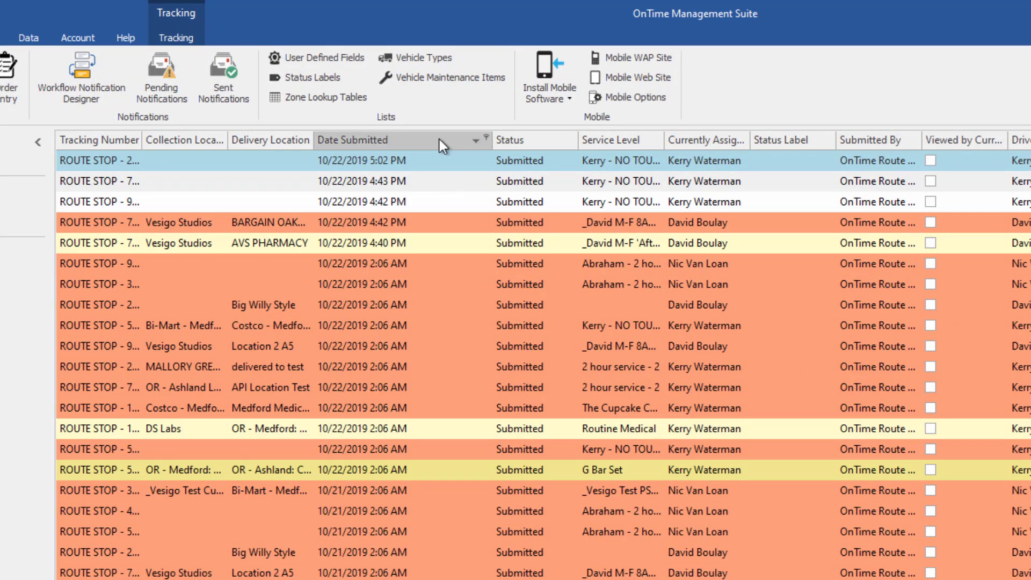
- Sort Date Submitted newest first, add descending Currently Assigned and Submitted By sorts, then clear all sorting
left_click(439, 139)
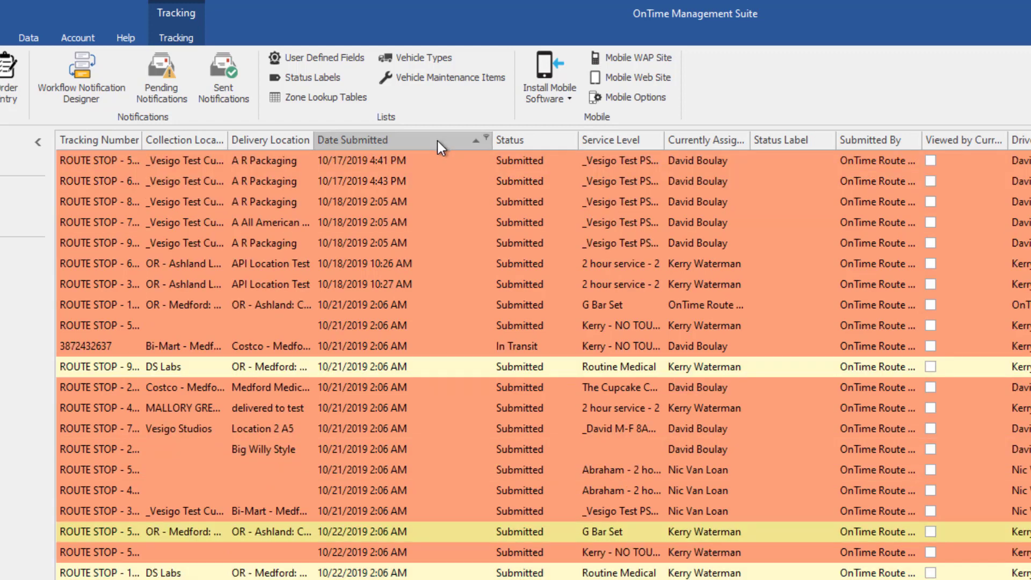
left_click(438, 140)
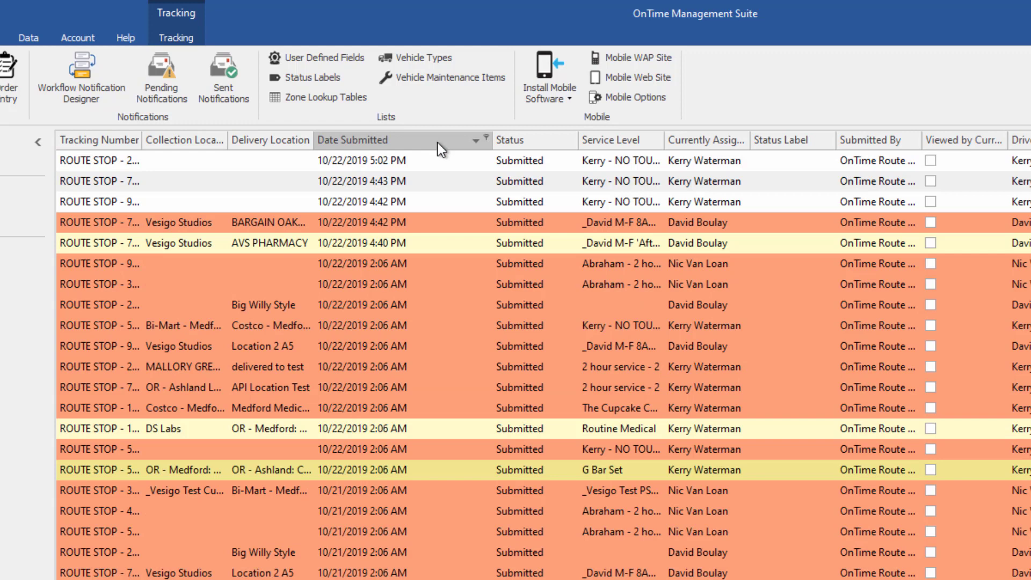
right_click(709, 144)
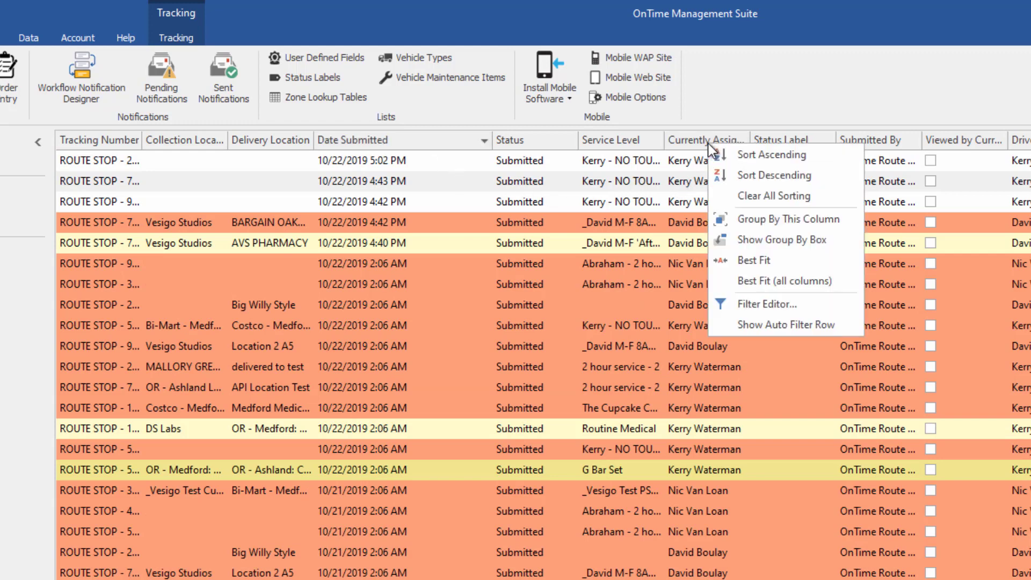
left_click(742, 179)
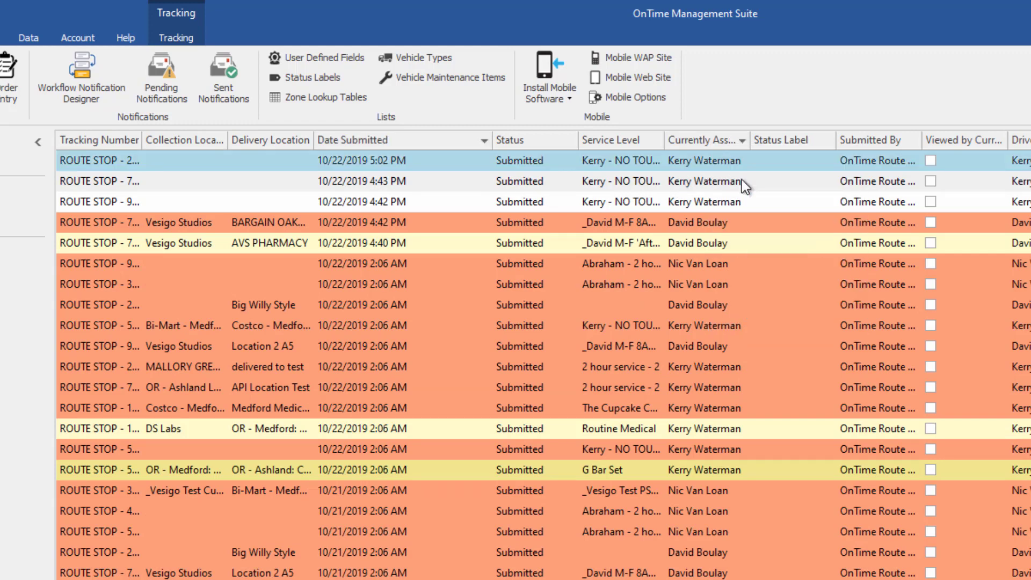
right_click(882, 141)
left_click(924, 178)
right_click(412, 143)
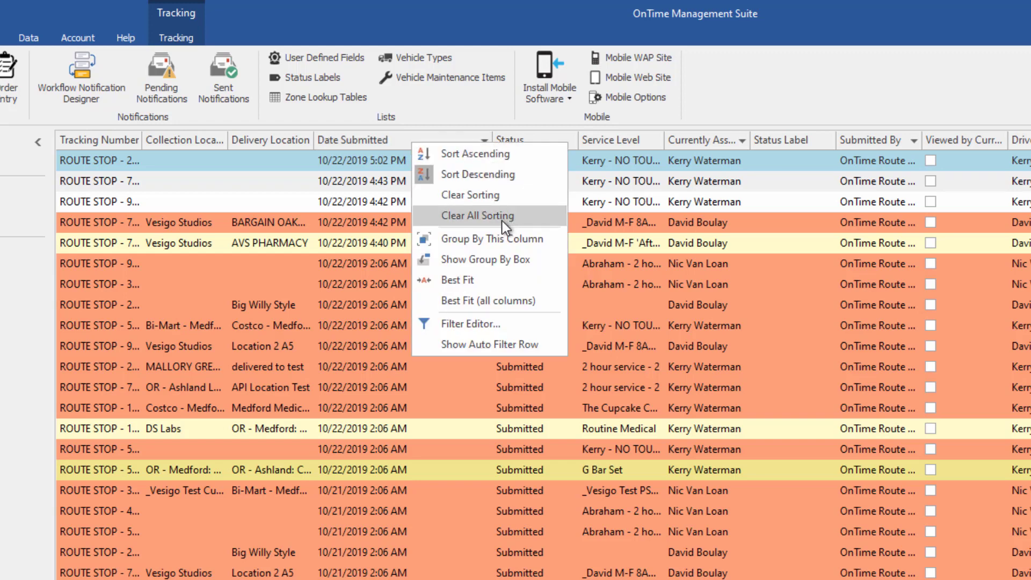
left_click(444, 216)
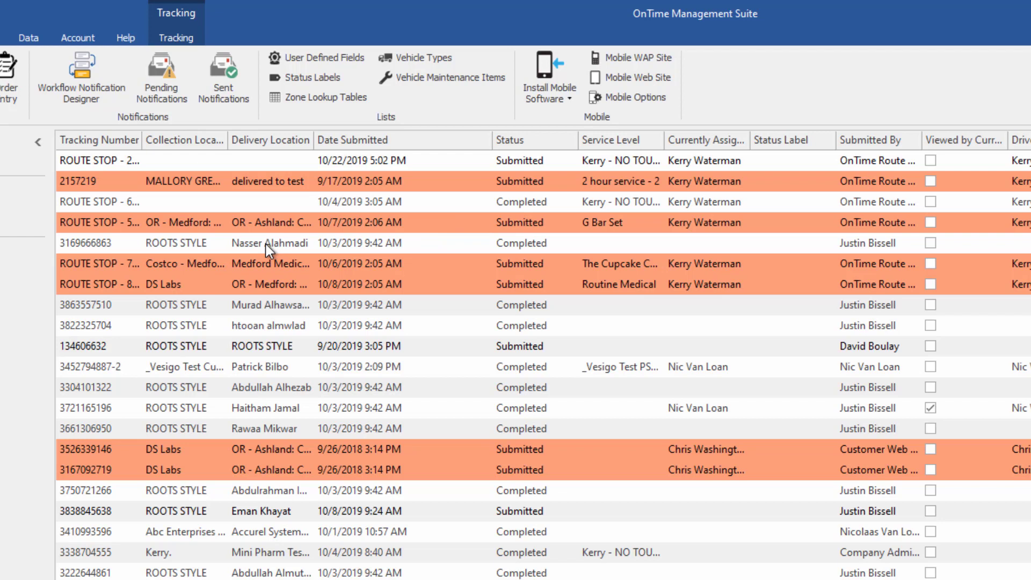
- Group the tracking list by Collection Location, with Date Submitted as a second grouping level
left_click(183, 37)
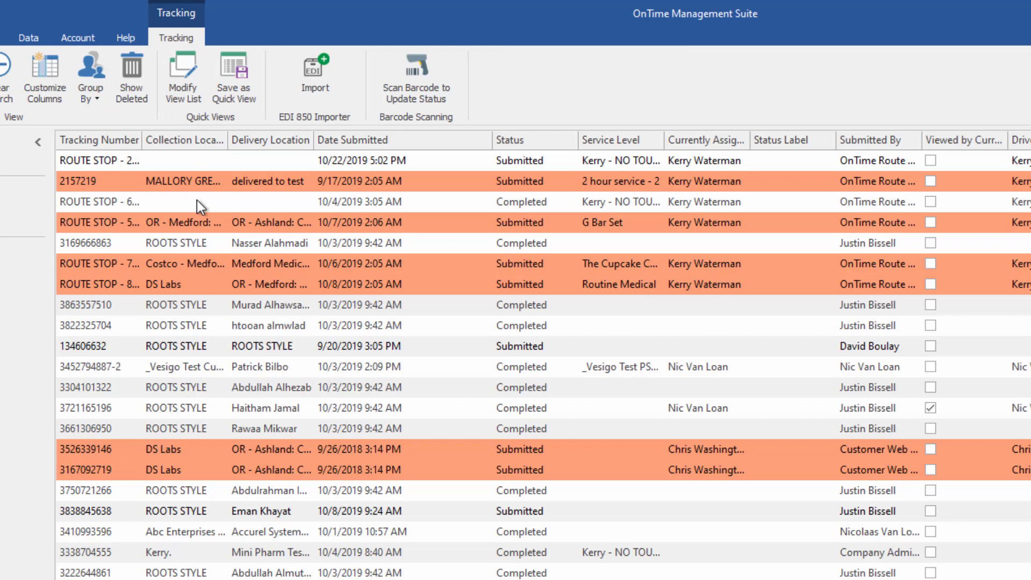
right_click(89, 150)
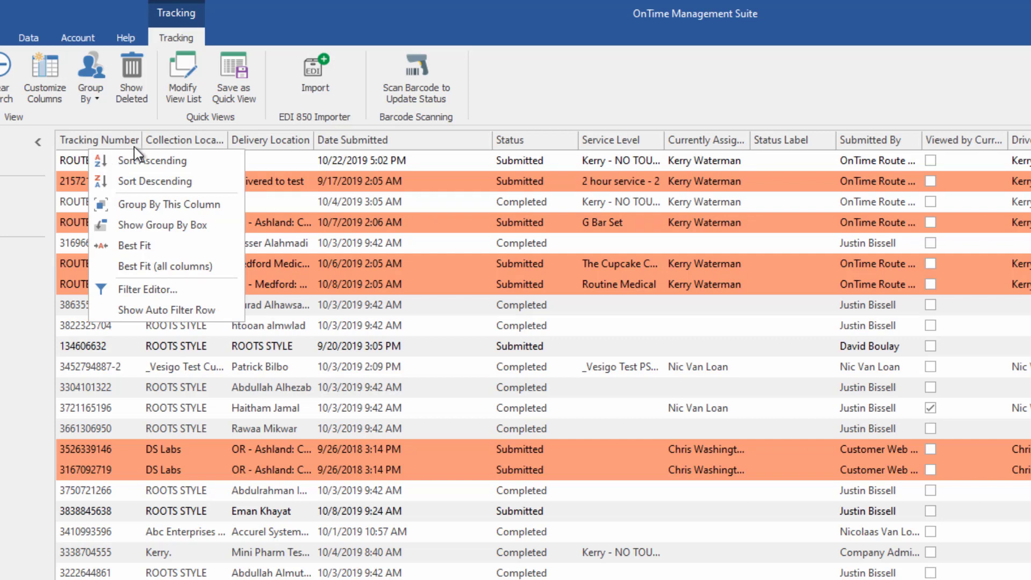
right_click(191, 144)
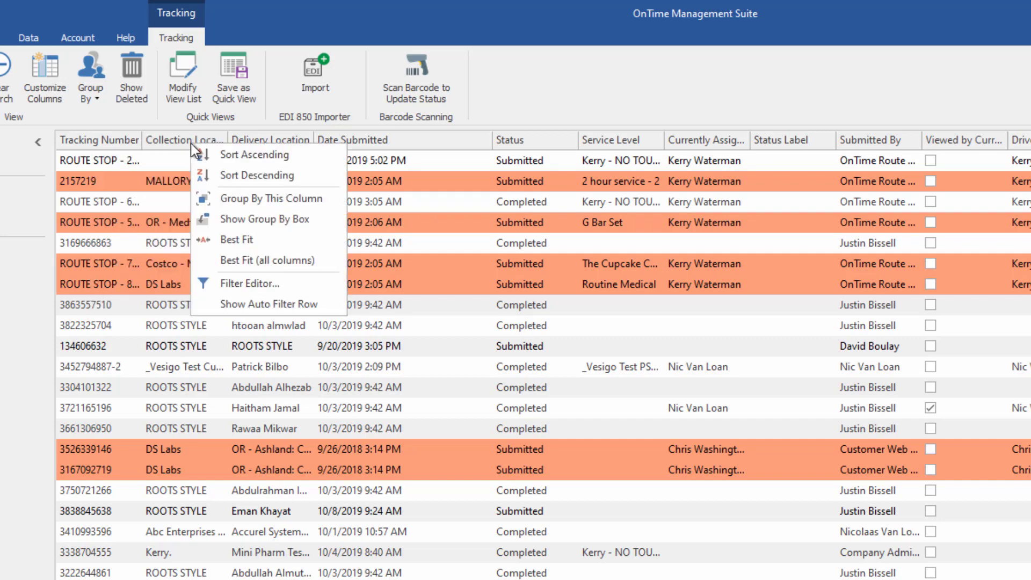
left_click(325, 197)
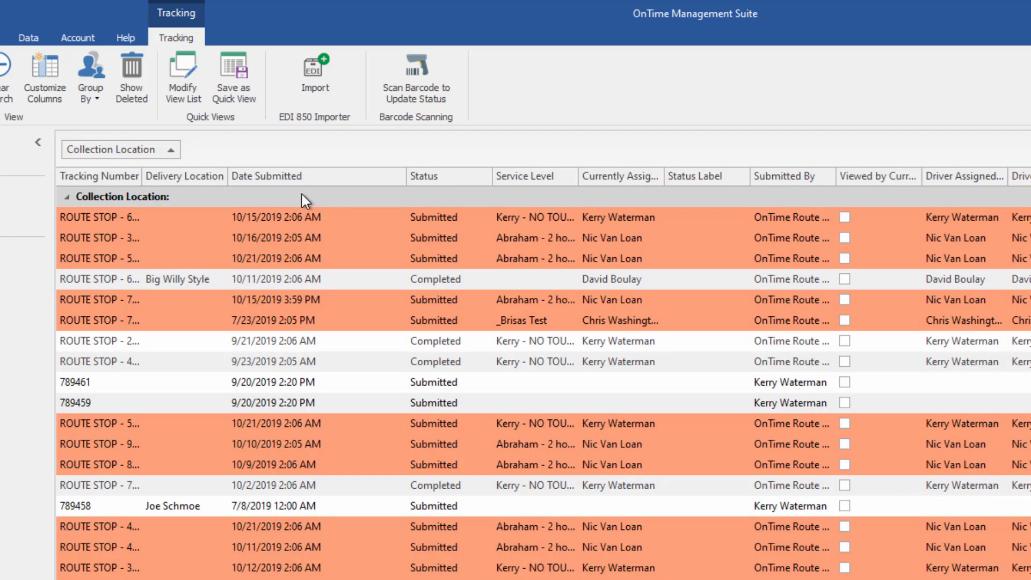
right_click(263, 177)
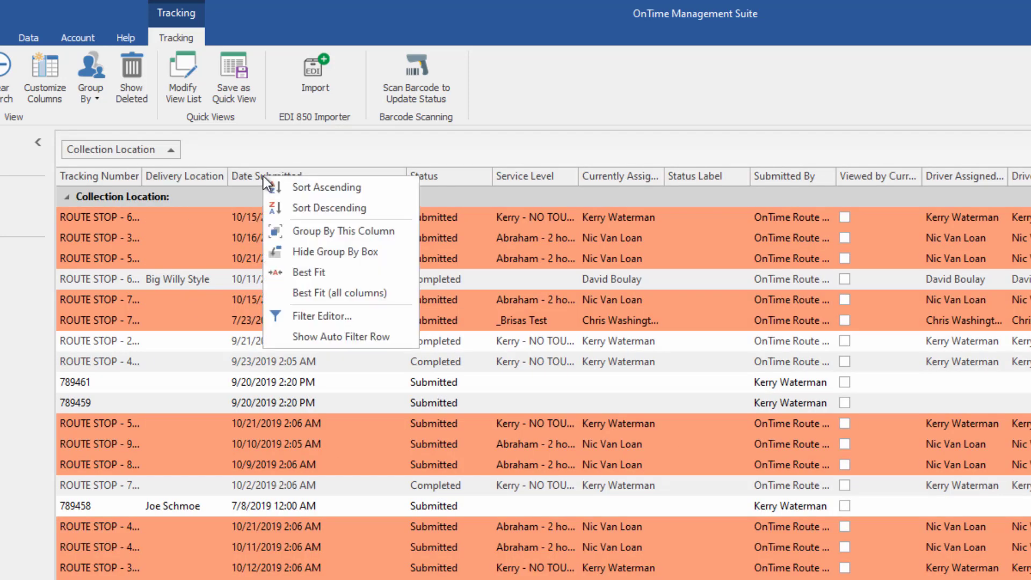
left_click(336, 236)
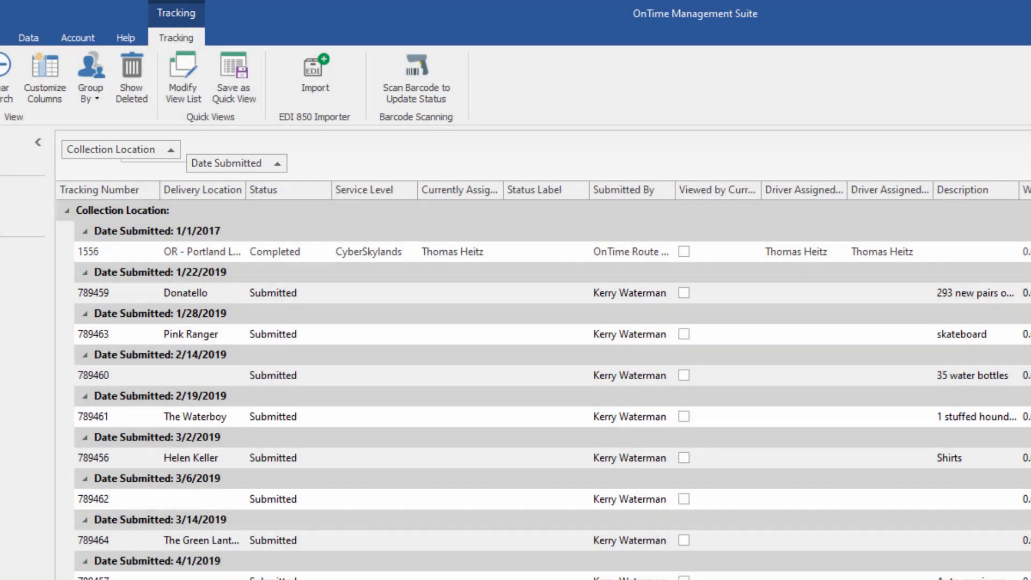
- Clear all grouping so the tracking list is flat again
scroll(553, 410, "down", 15)
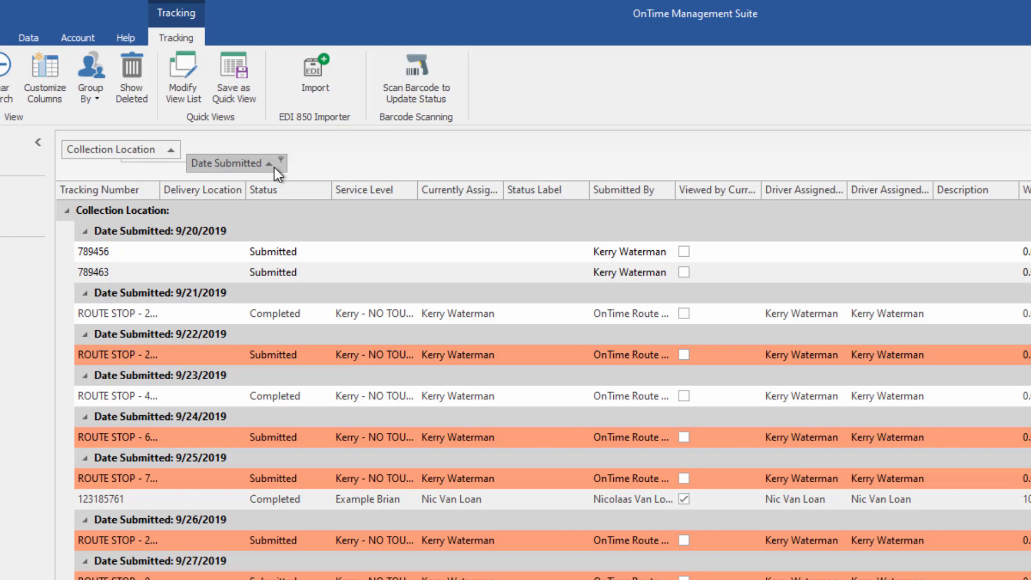
right_click(333, 146)
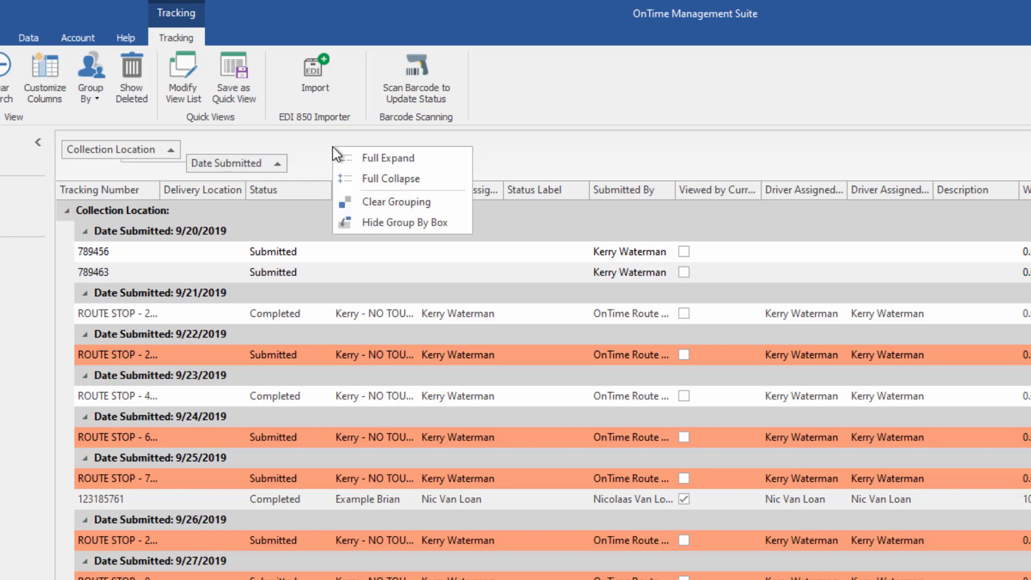
left_click(444, 202)
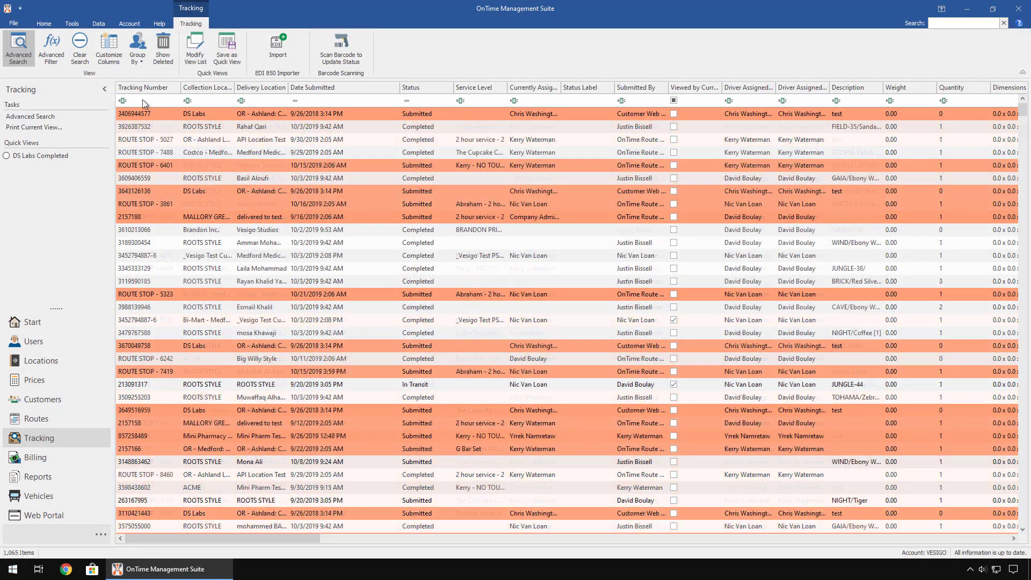
- Search the Tracking Number column for 123, entering 12345 and trimming it back
left_click(143, 99)
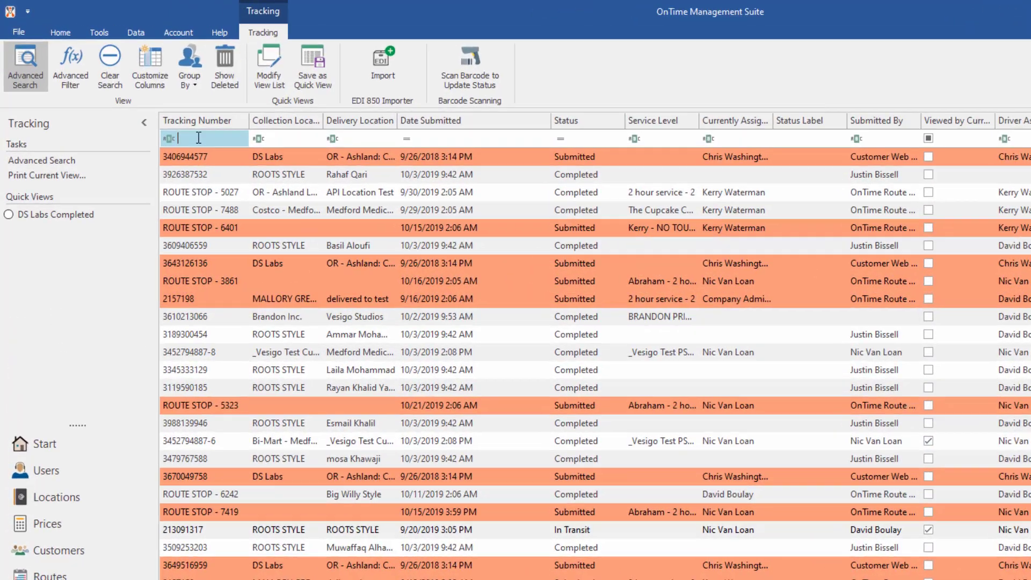
type("12345")
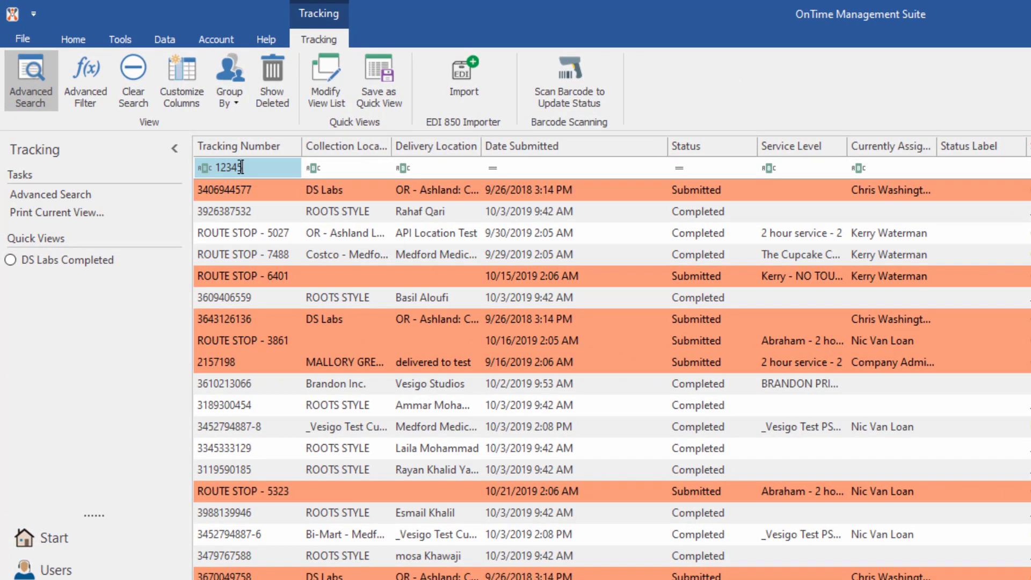
key("BackSpace")
key("BackSpace")
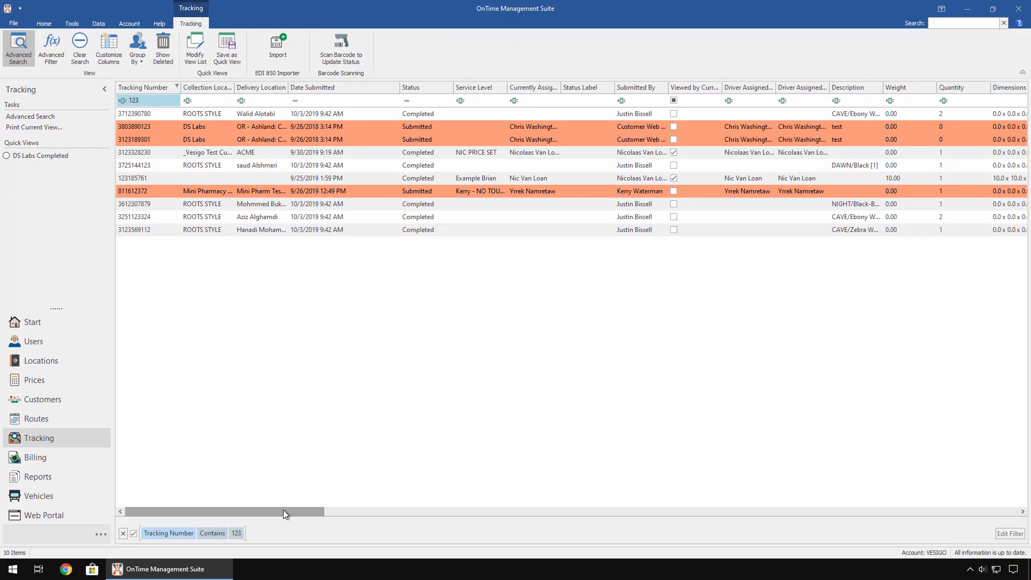
left_click_drag(283, 510, 253, 501)
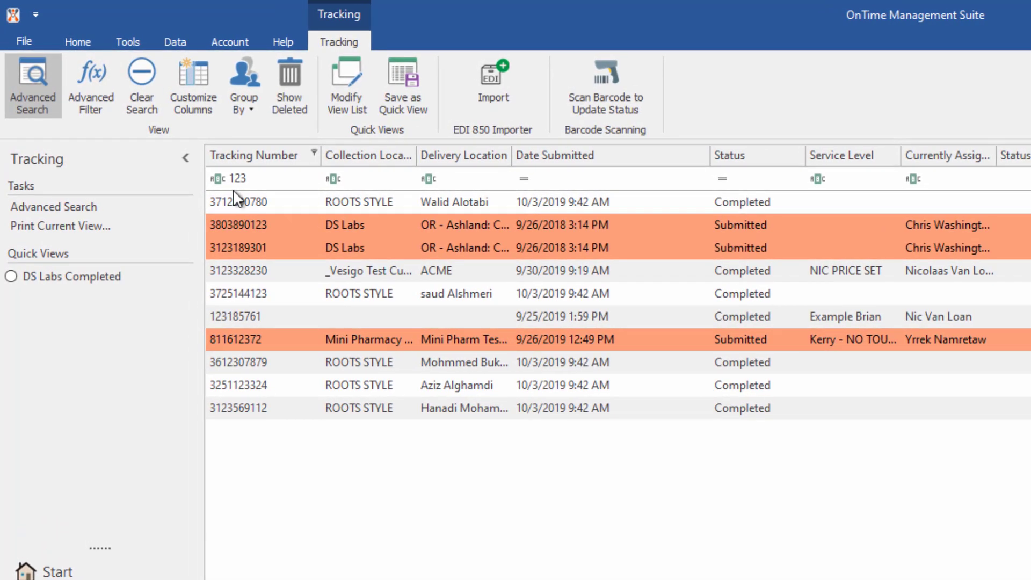
- Browse Tracking Number and Date Submitted condition choices and date-period filters, then clear the tracking-number search
left_click(217, 181)
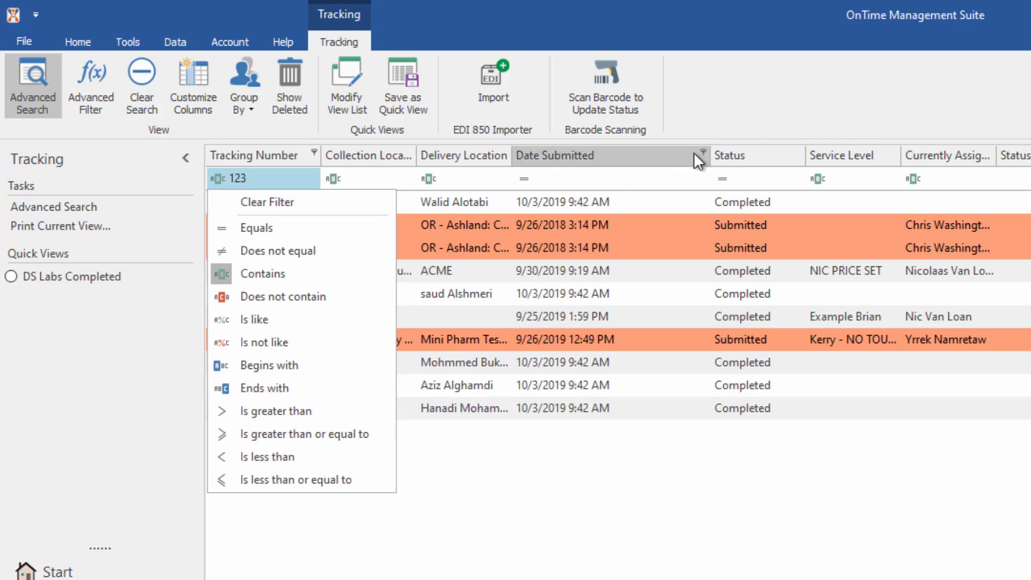
left_click(522, 181)
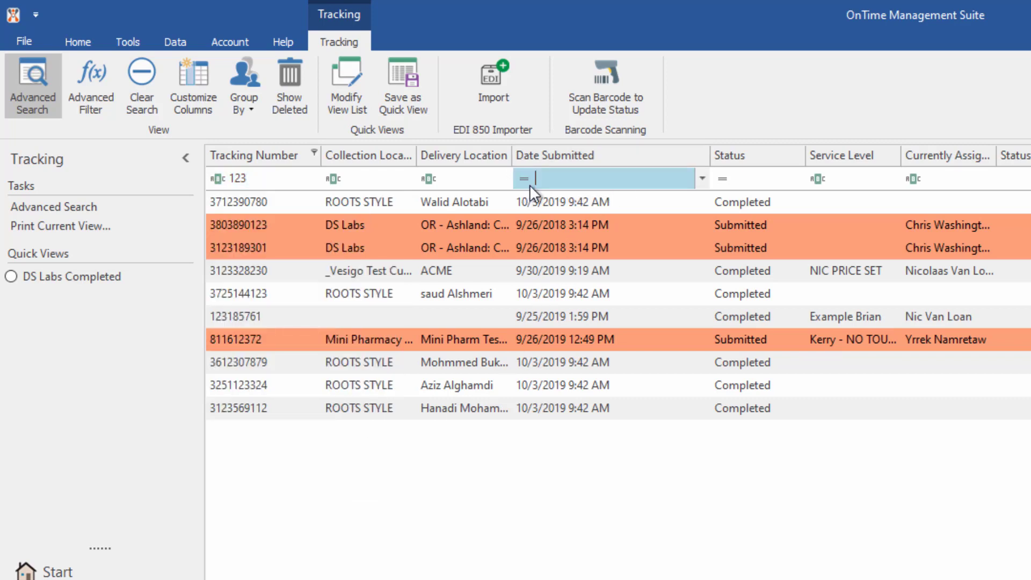
left_click(519, 180)
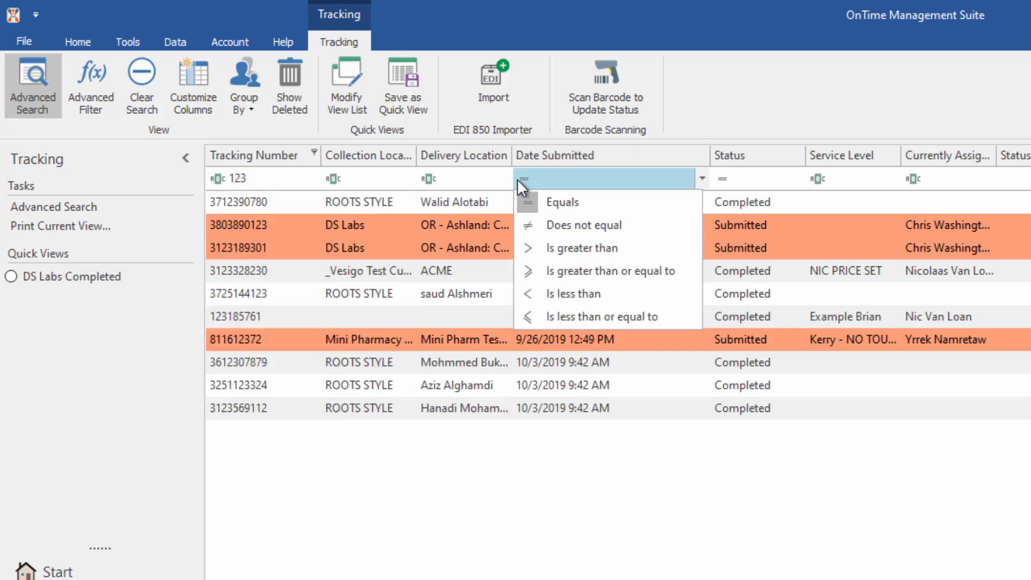
left_click(704, 153)
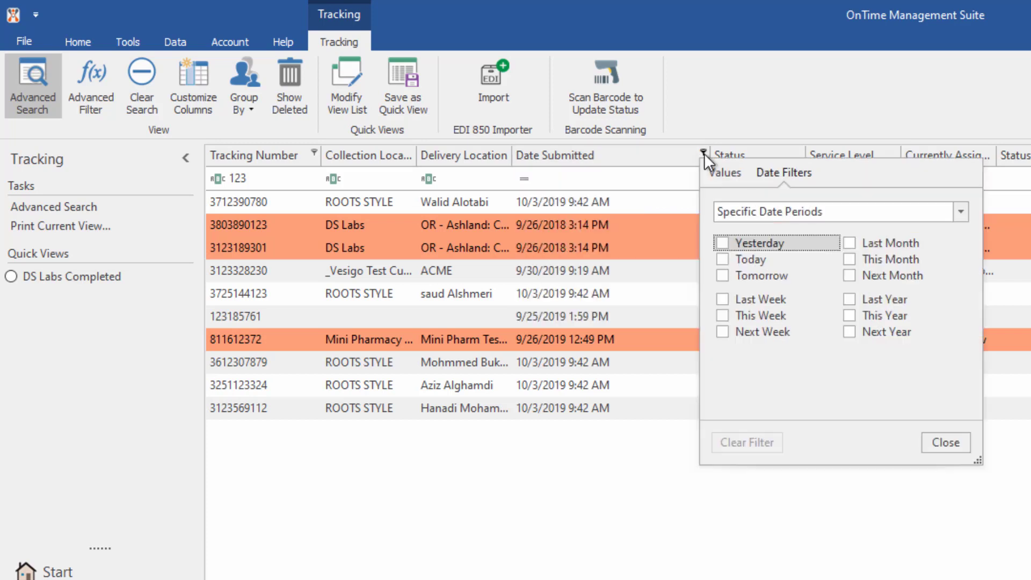
left_click(766, 213)
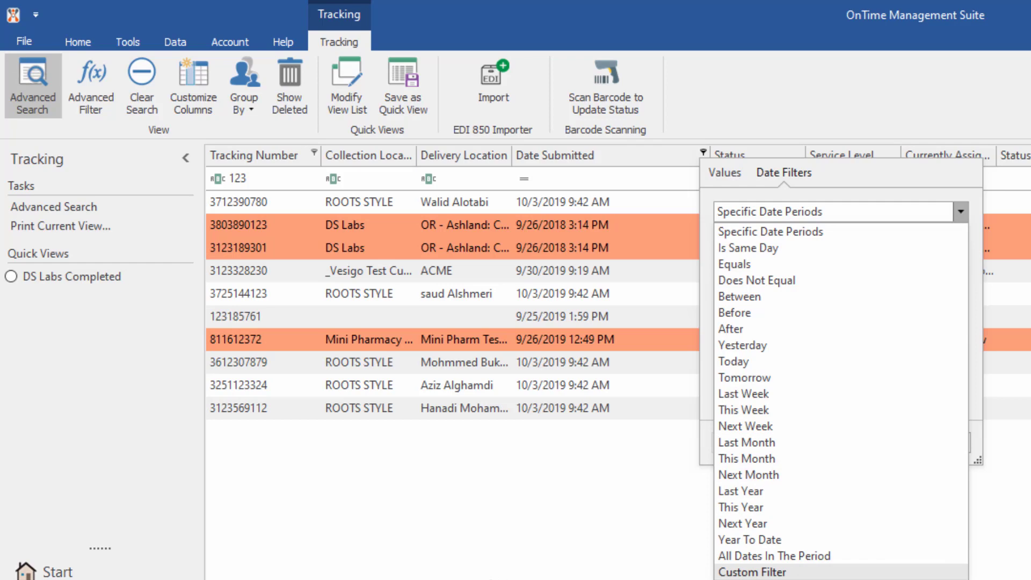
left_click(752, 572)
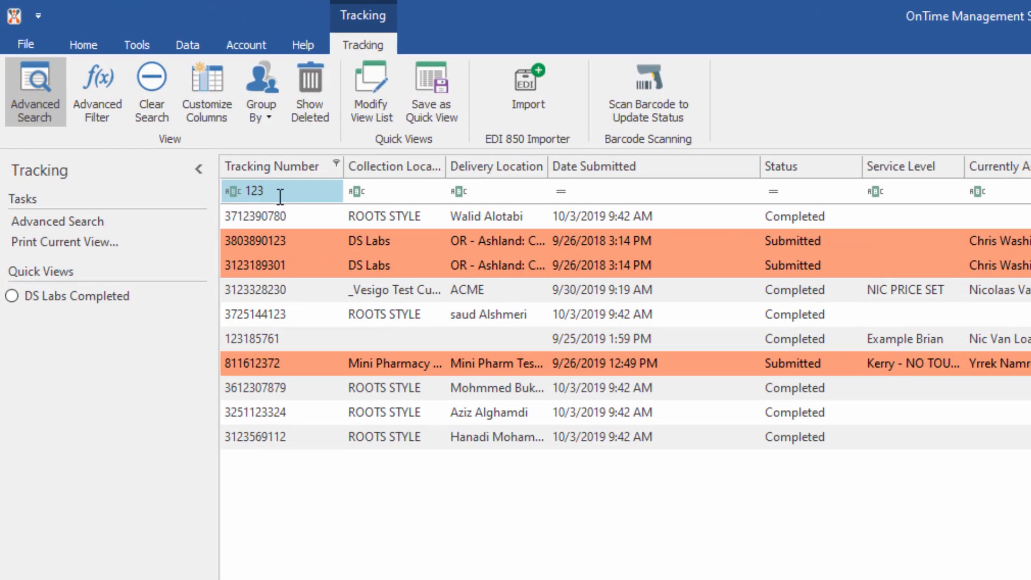
type("4")
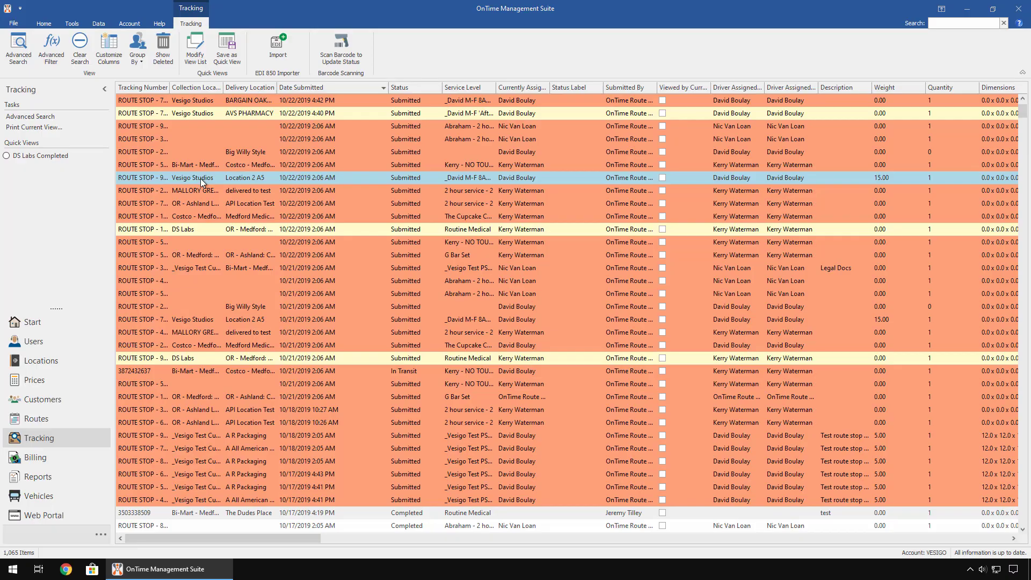
left_click(53, 50)
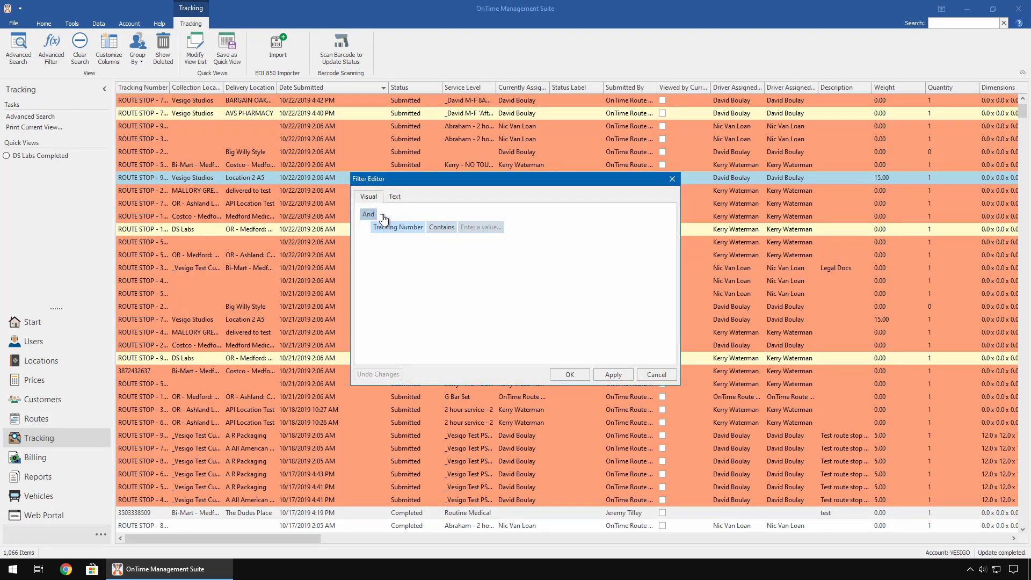
left_click(385, 215)
left_click(399, 240)
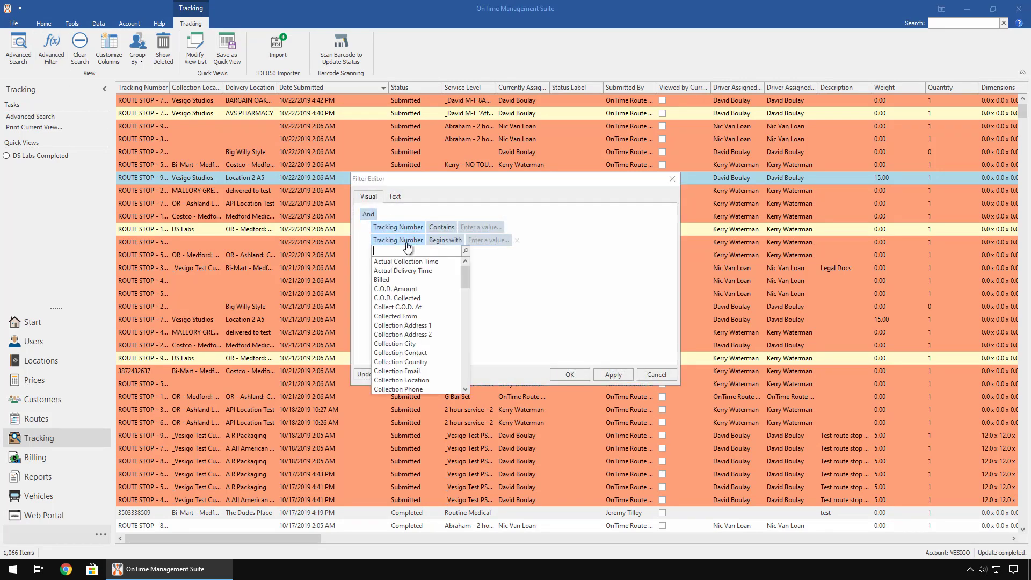
scroll(414, 348, "down", 3)
left_click(413, 345)
left_click(449, 240)
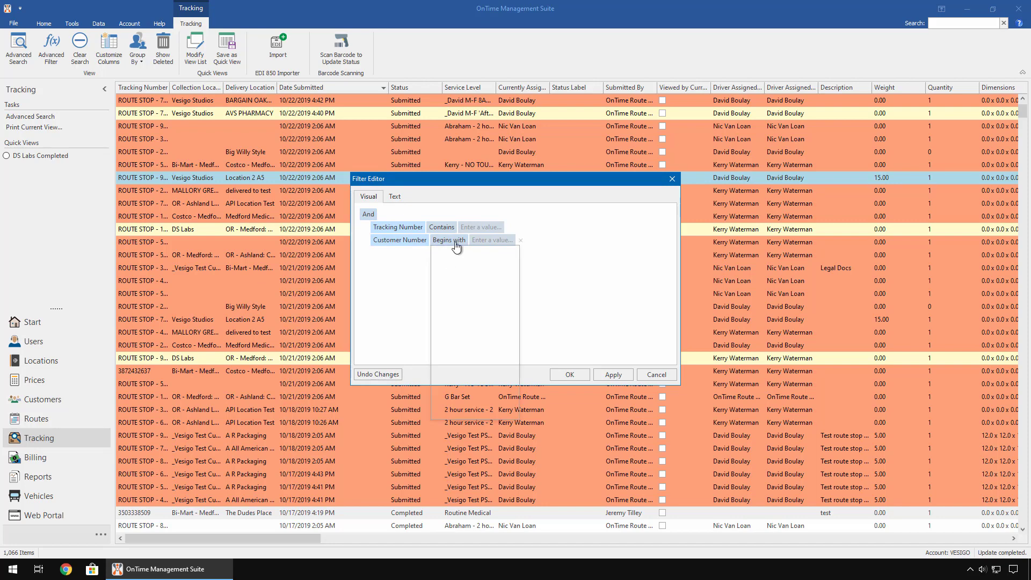
left_click(595, 285)
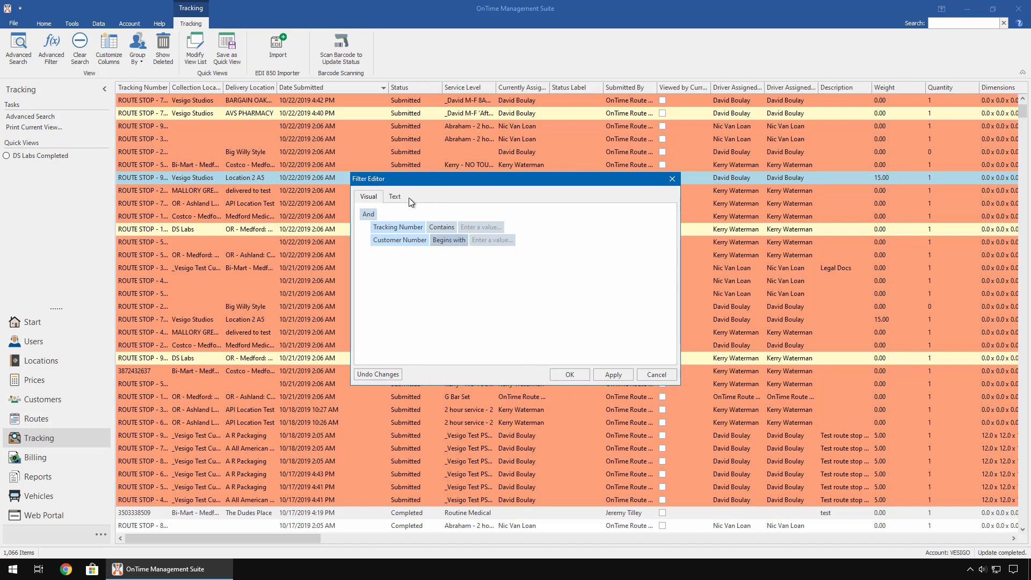
left_click(394, 199)
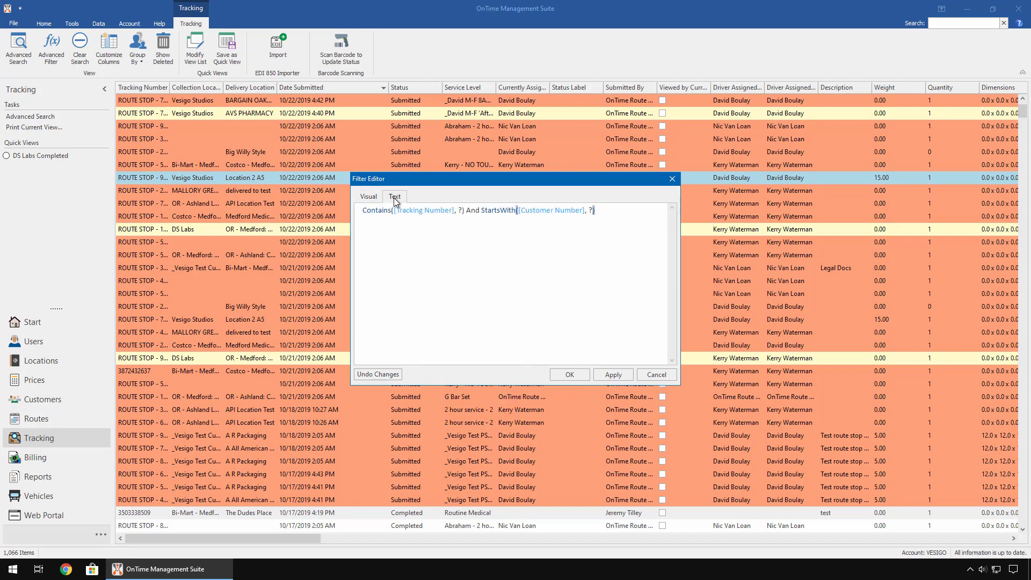
left_click(664, 374)
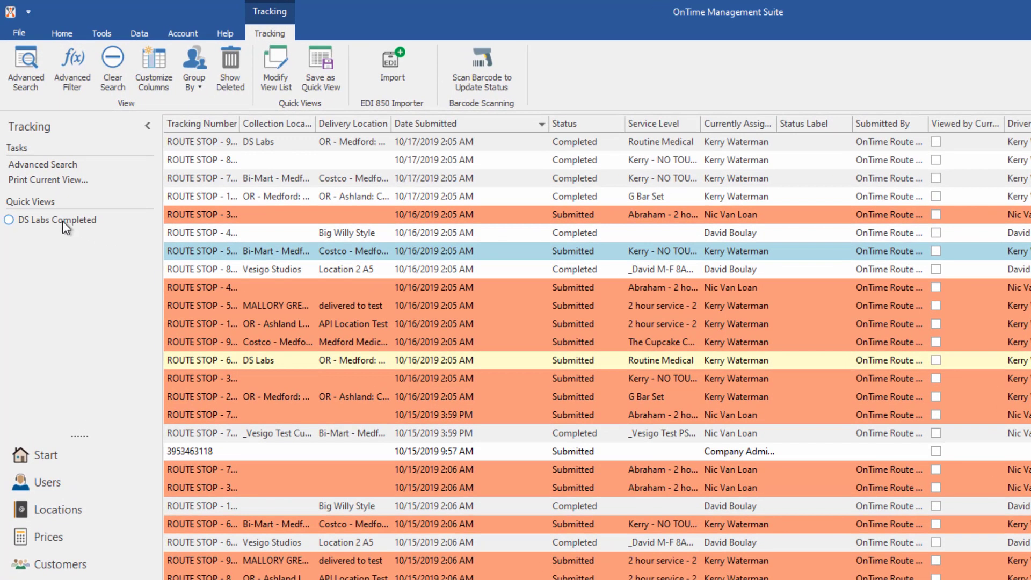
left_click(62, 221)
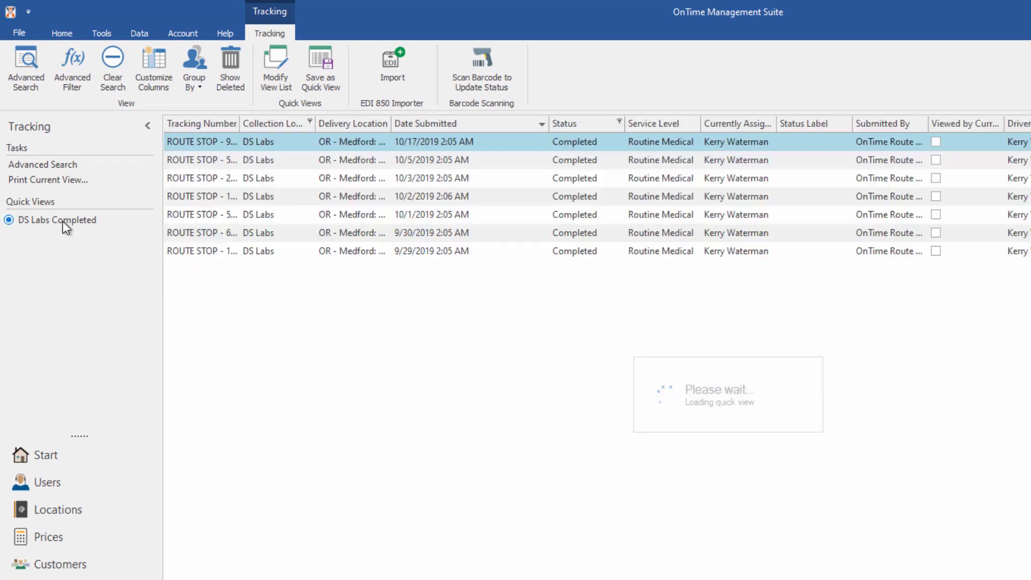
left_click(76, 73)
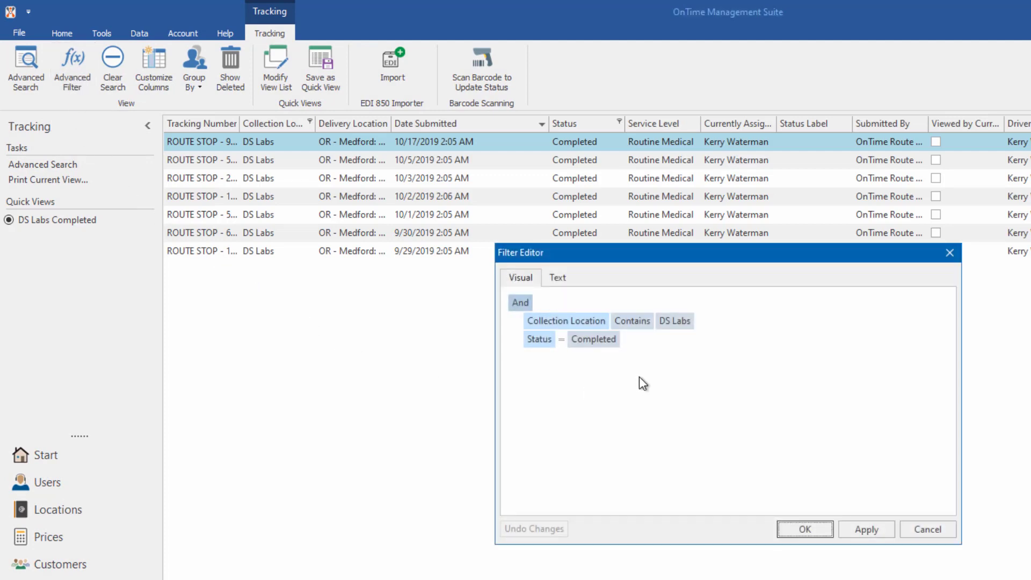
left_click(952, 254)
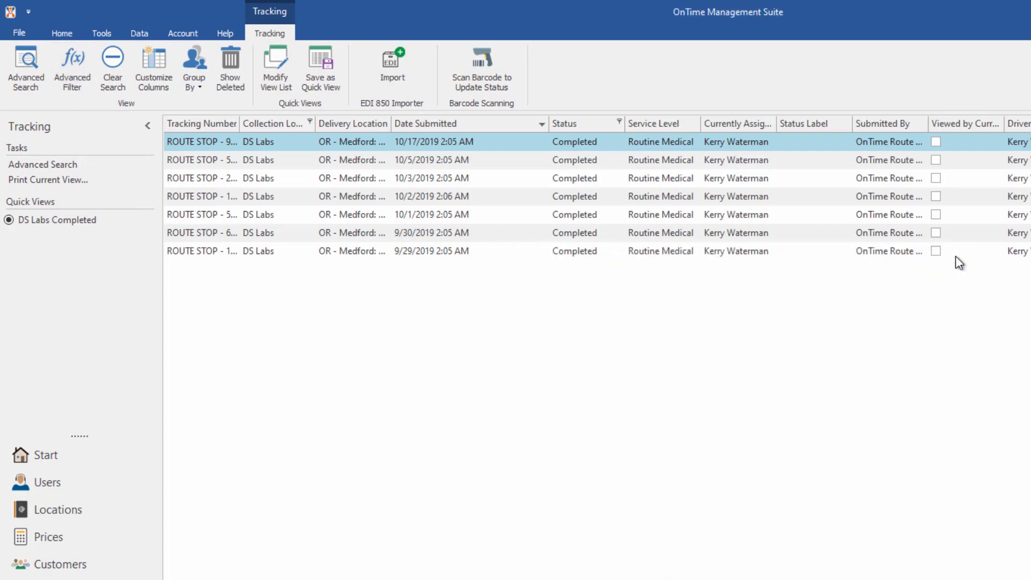
left_click(114, 79)
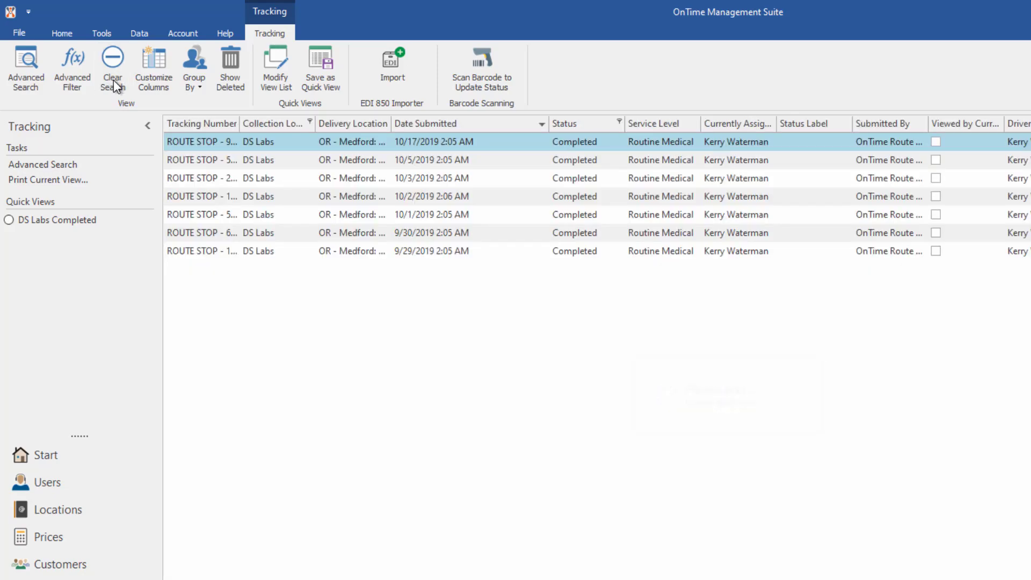